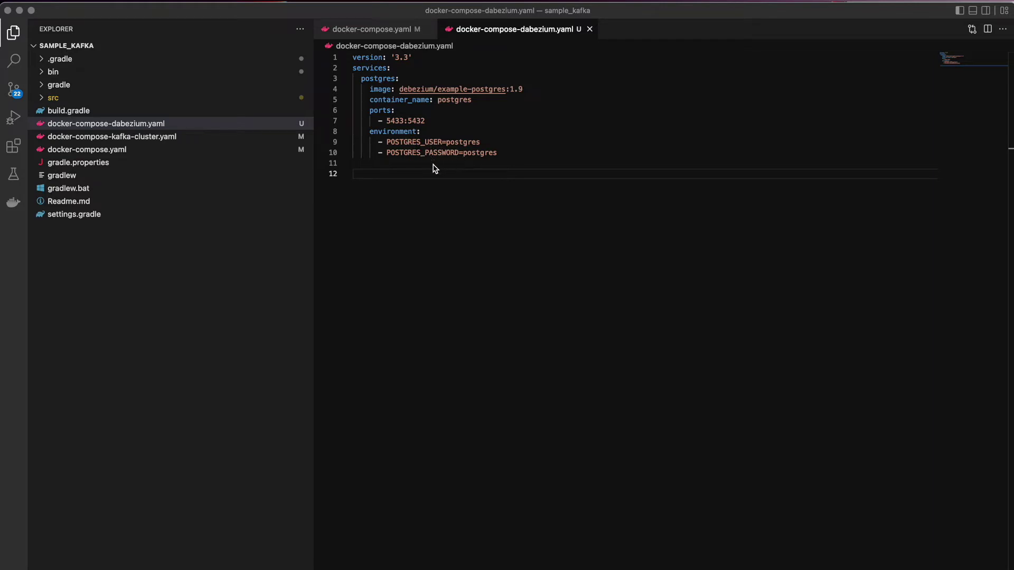
Step: Focus the docker-compose-dabezium.yaml editor holding the Debezium postgres service on port 5433
click(393, 167)
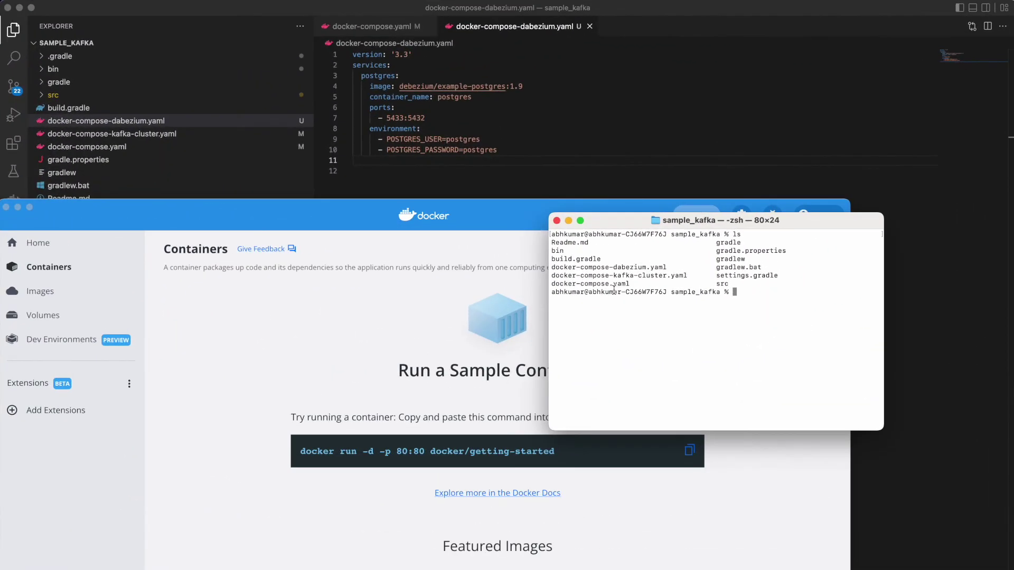
text(docker-comp)
text(ose)
text( -f)
Step: Run docker-compose -f docker-compose-dabezium.yaml up -d, pasting the file name from the listing
mouse_move(551, 276)
mouse_down()
mouse_move(688, 275)
mouse_move(551, 267)
mouse_up()
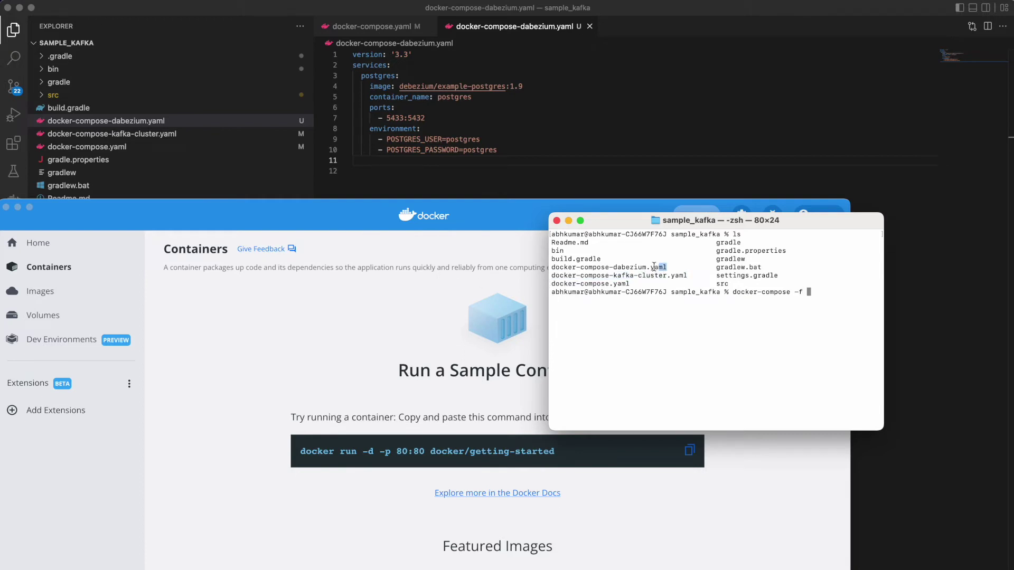
right_click(552, 267)
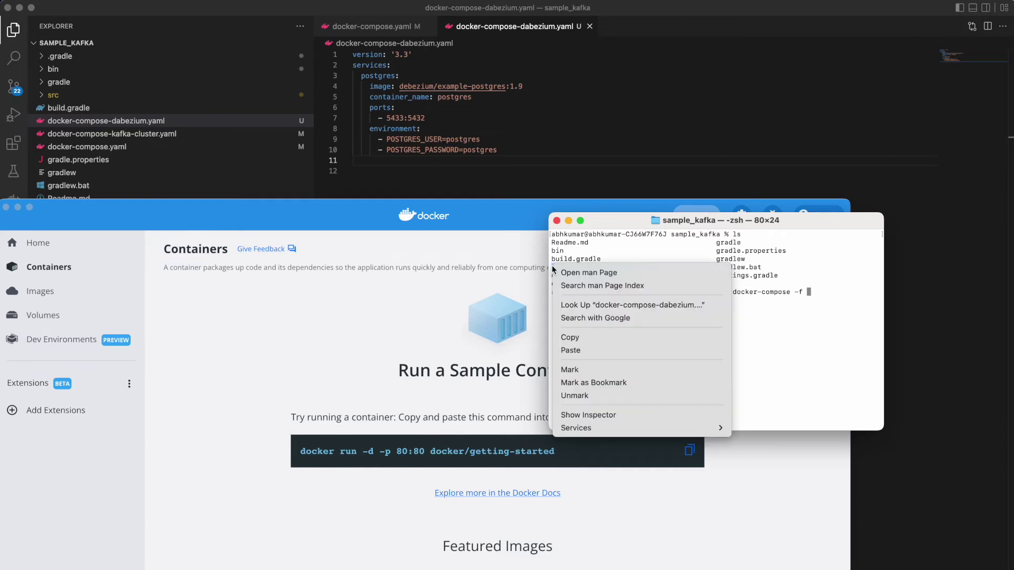
click(565, 333)
right_click(758, 331)
click(776, 349)
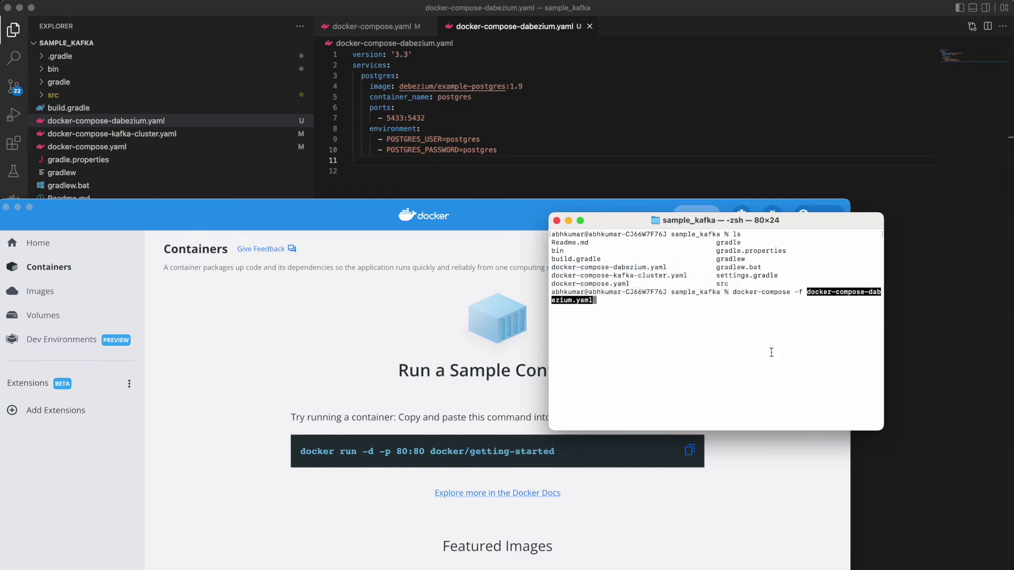
text(up -d)
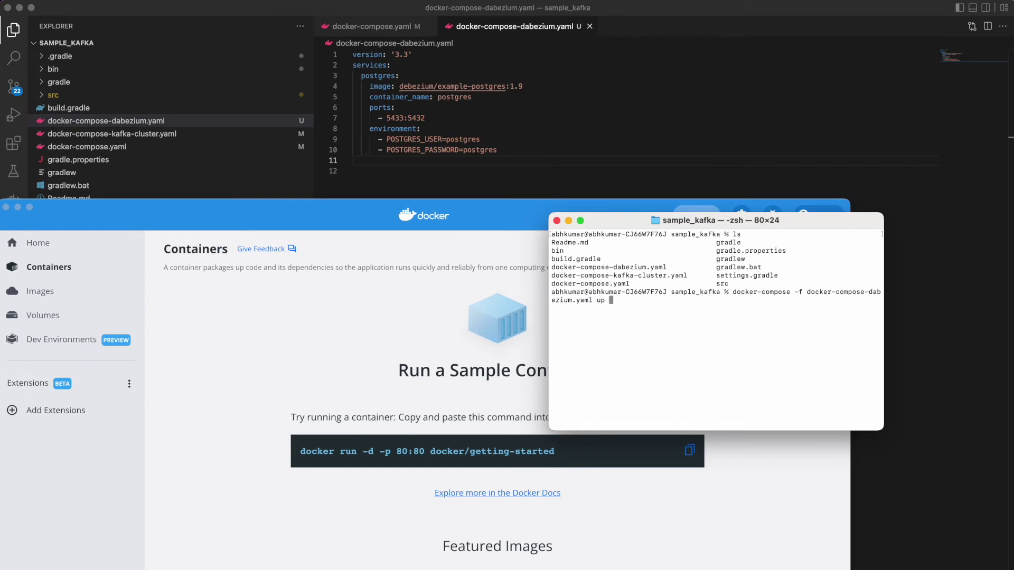
key(Return)
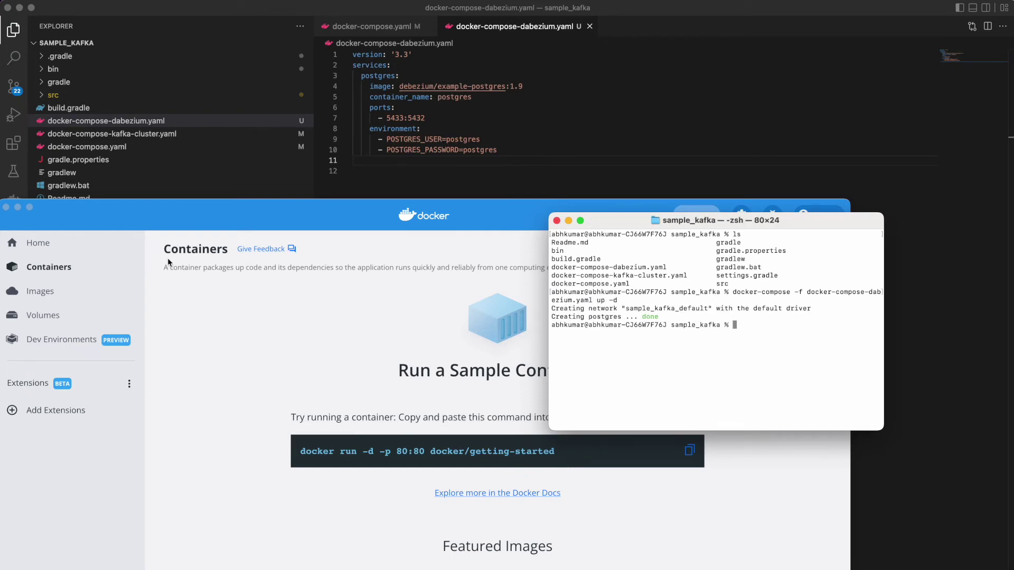
Step: View the postgres container logs in Docker Desktop, then switch to DBeaver for a new connection
click(57, 302)
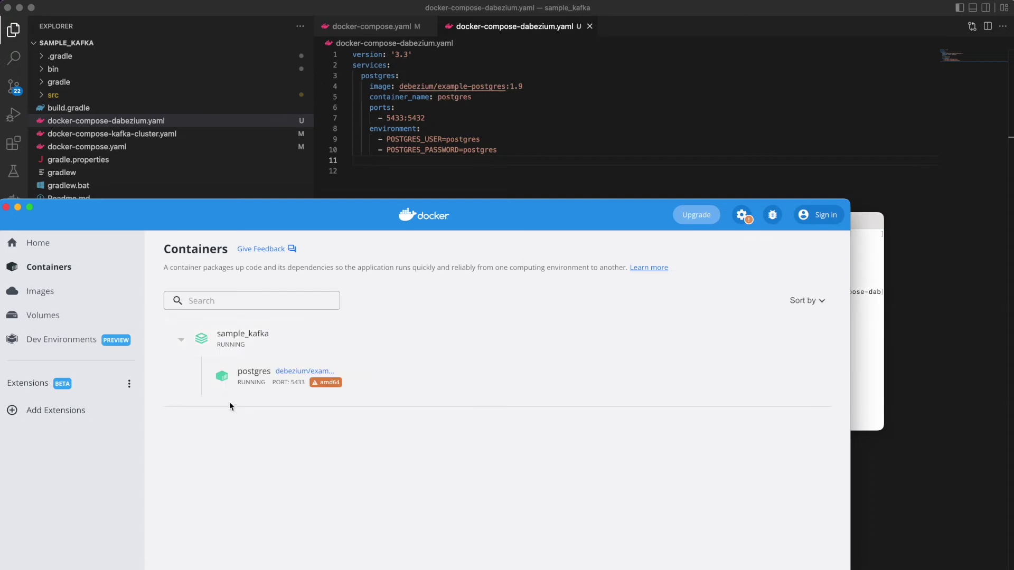
click(238, 378)
key(super+Tab)
key(Tab)
key(Tab)
key(Tab)
key(Tab)
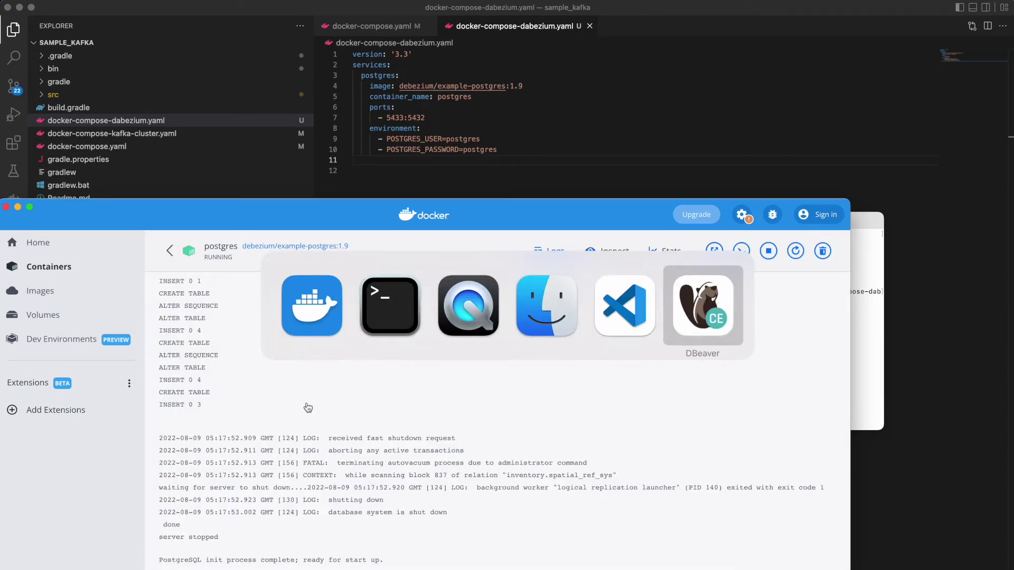
key(super)
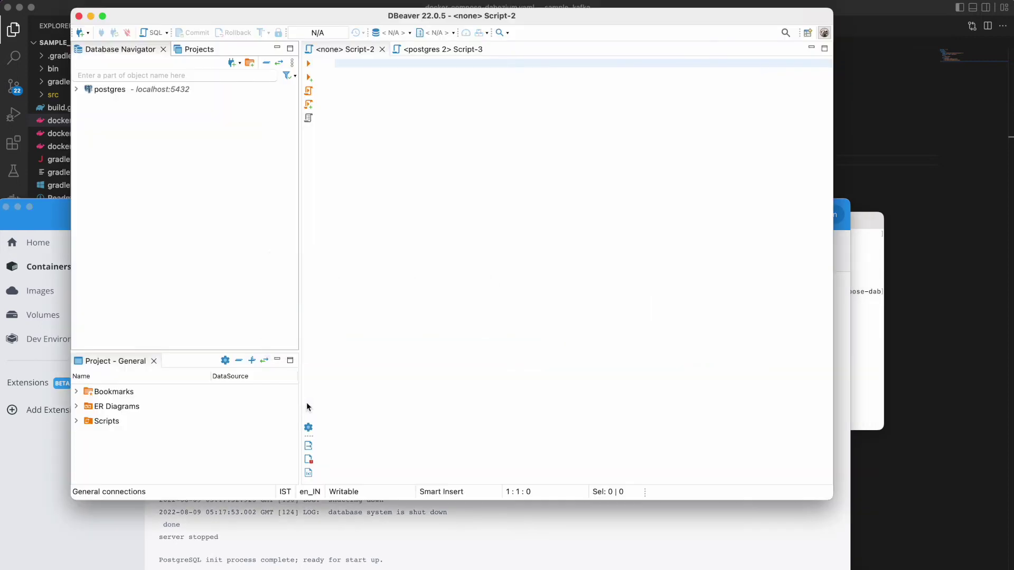
click(81, 32)
Step: Create a PostgreSQL connection to localhost:5433 with the postgres password, test it successfully, and save it
click(269, 159)
double_click(269, 155)
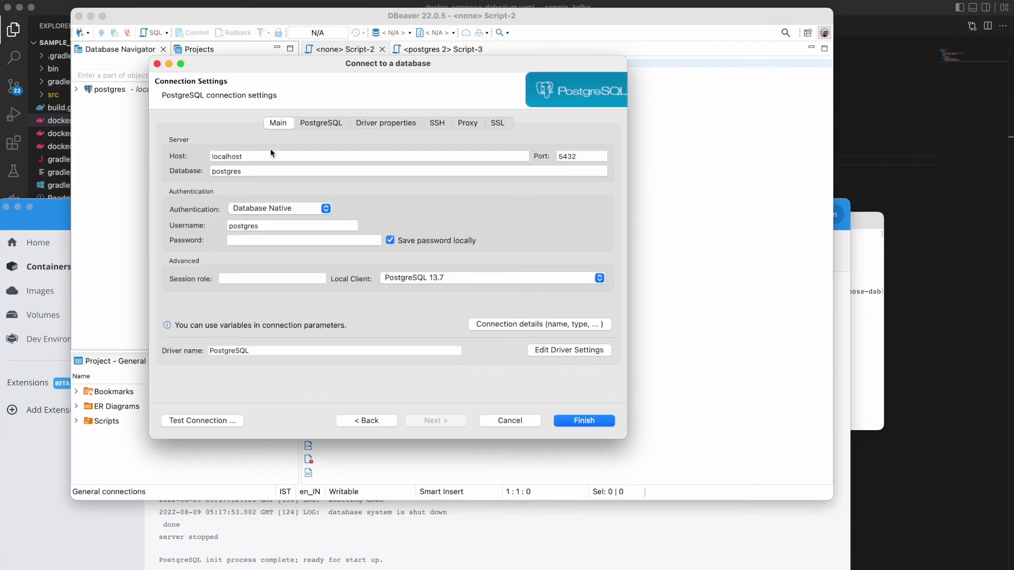
click(587, 158)
key(BackSpace)
text(3)
click(261, 241)
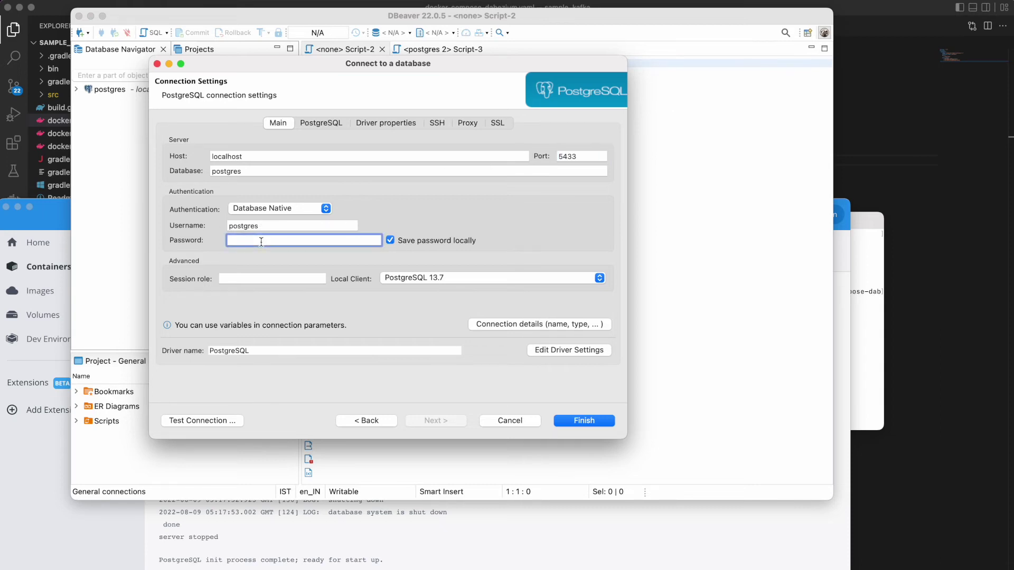
text(postgres)
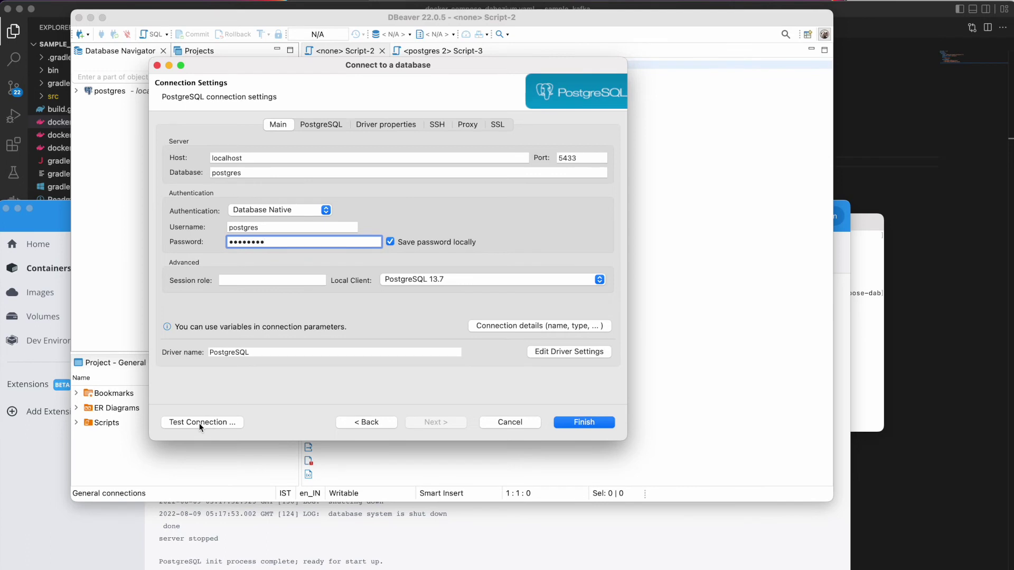
click(199, 423)
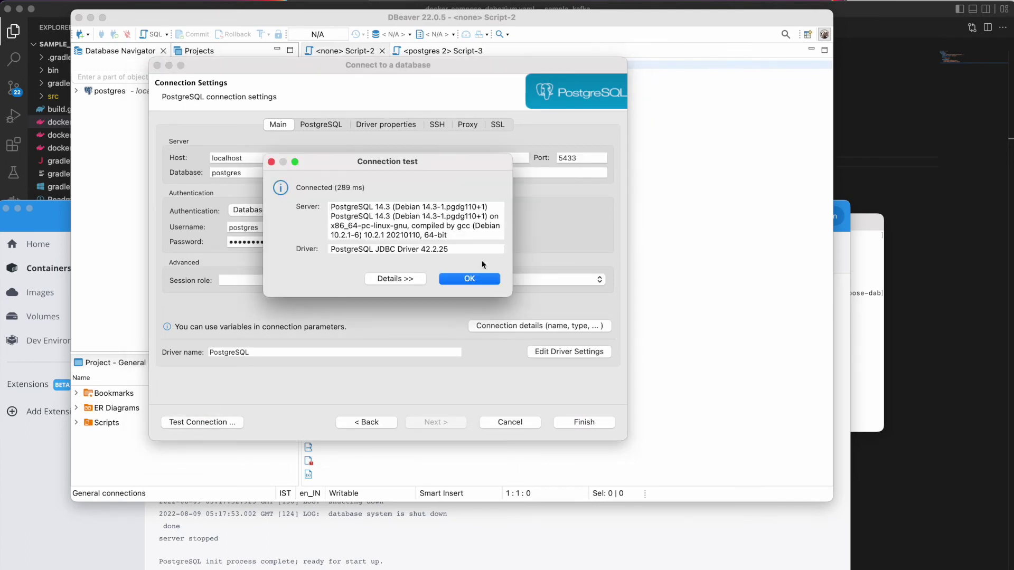
click(469, 279)
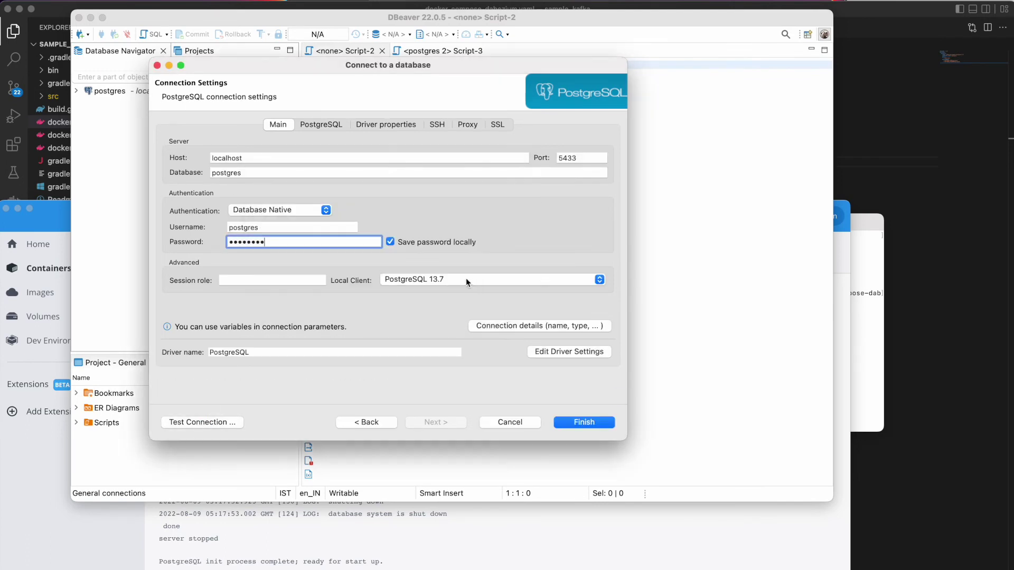
click(583, 422)
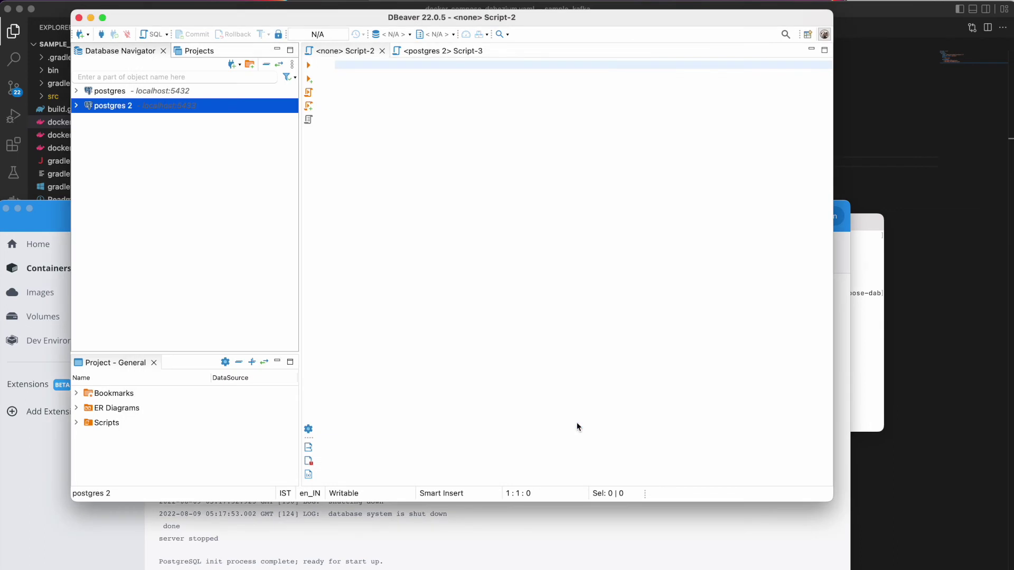
Step: Expand postgres 2 > Databases > postgres > Schemas > inventory > Tables in the navigator
click(76, 105)
click(89, 121)
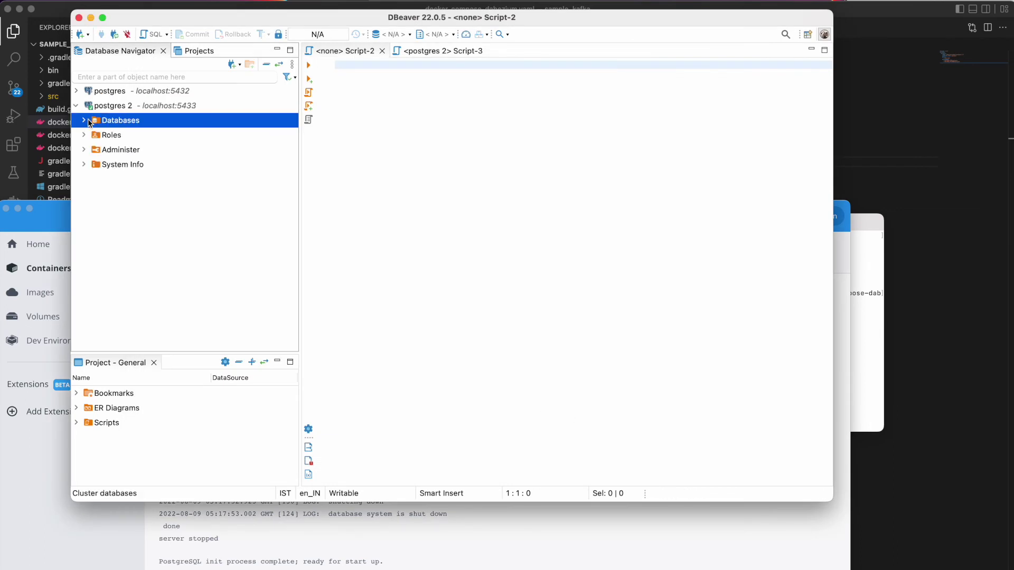
click(84, 120)
click(95, 136)
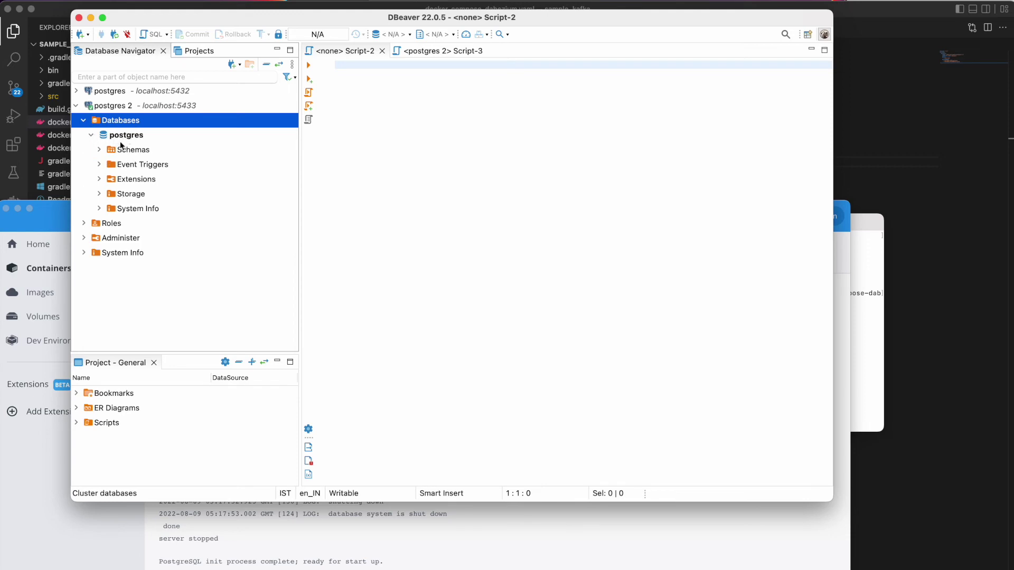
click(99, 150)
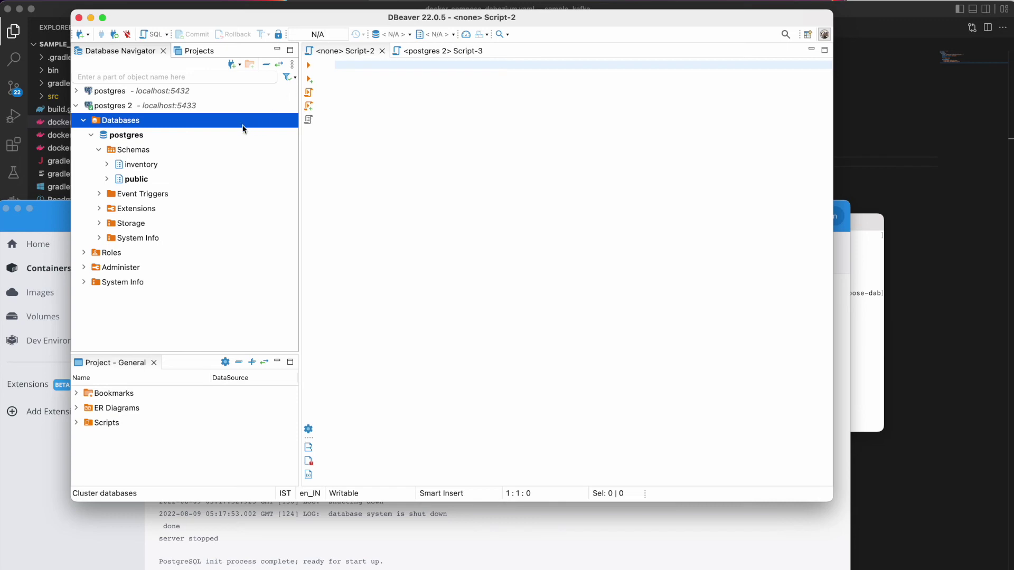
mouse_move(242, 17)
mouse_down()
mouse_move(343, 173)
mouse_move(351, 149)
mouse_up()
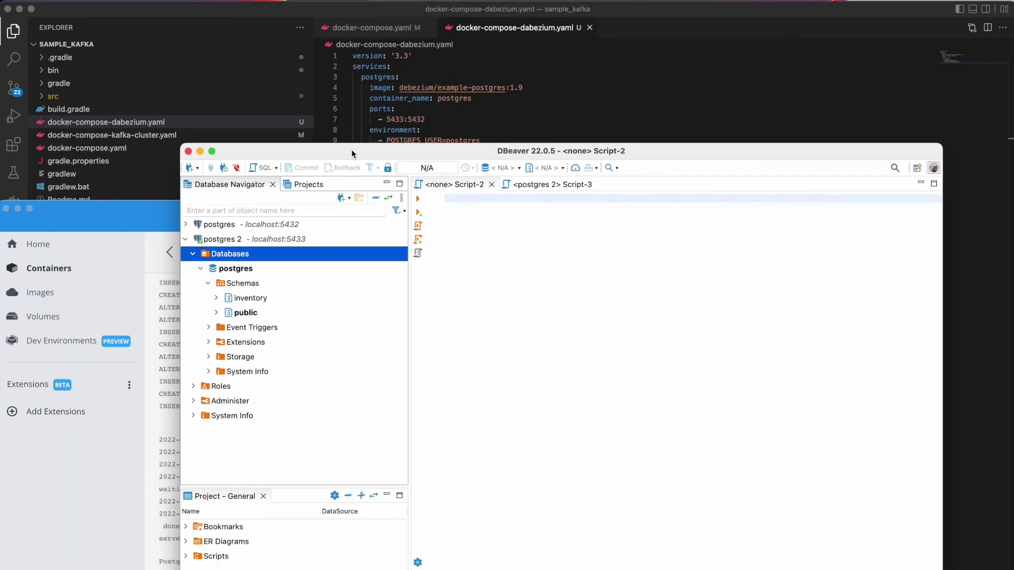
click(217, 298)
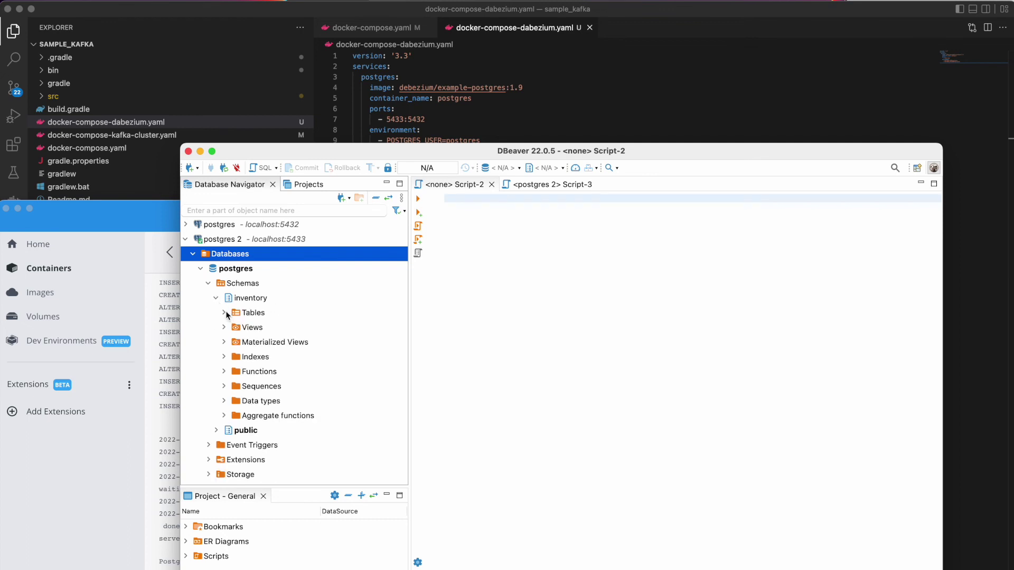
click(228, 314)
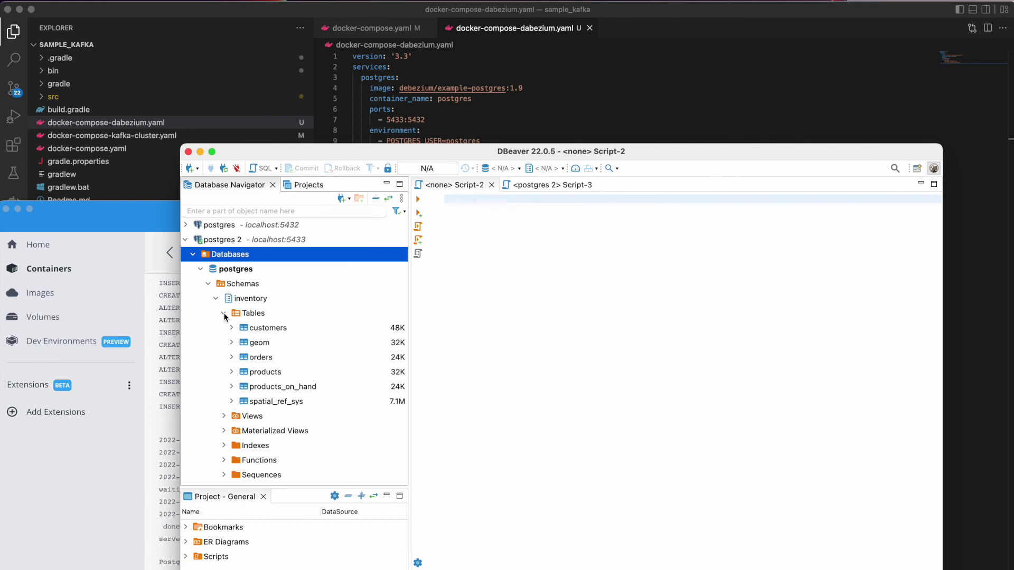
click(224, 312)
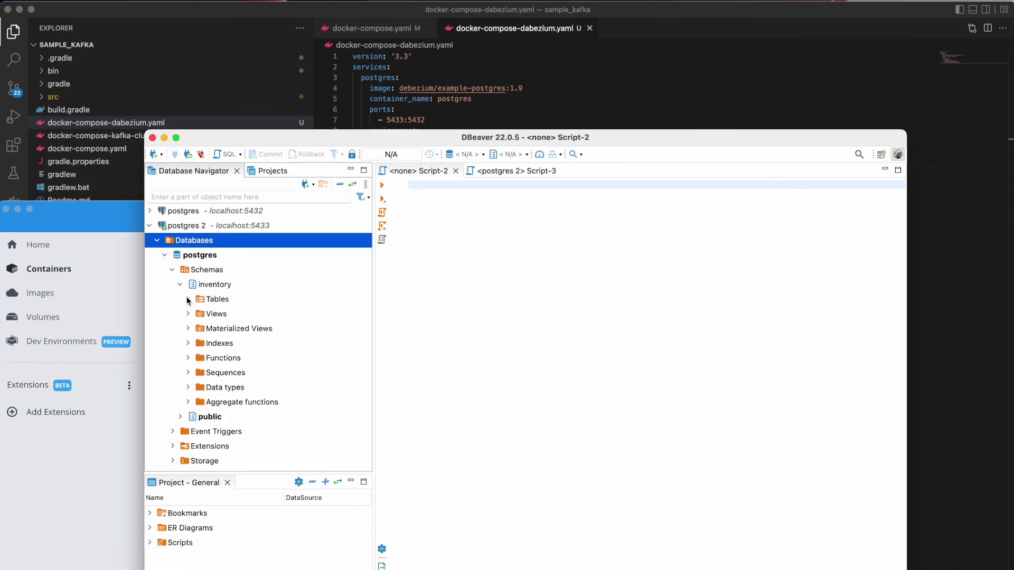